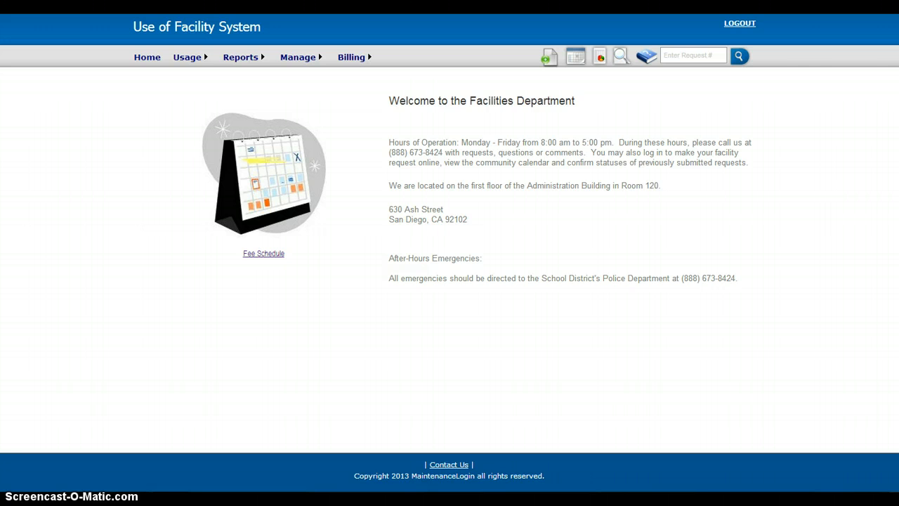
Step: Open facility request 26429 and review its scheduling conflict notice, insurance status and approval status
{"action": "left_click", "coordinate": [684, 56]}
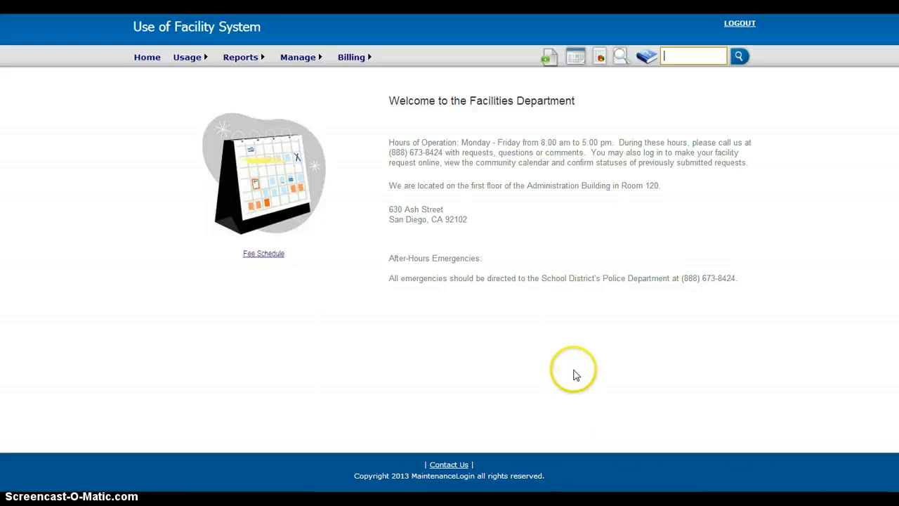
{"action": "type", "text": "26429"}
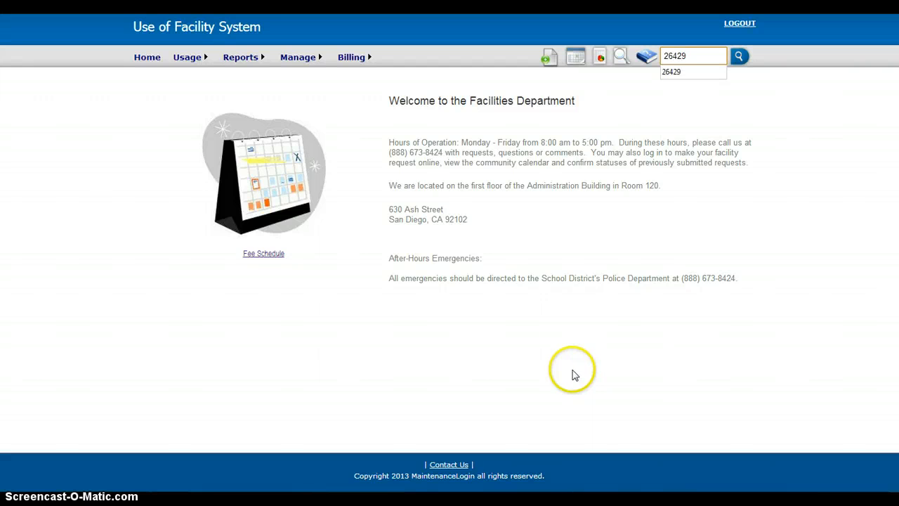
{"action": "key", "text": "Return"}
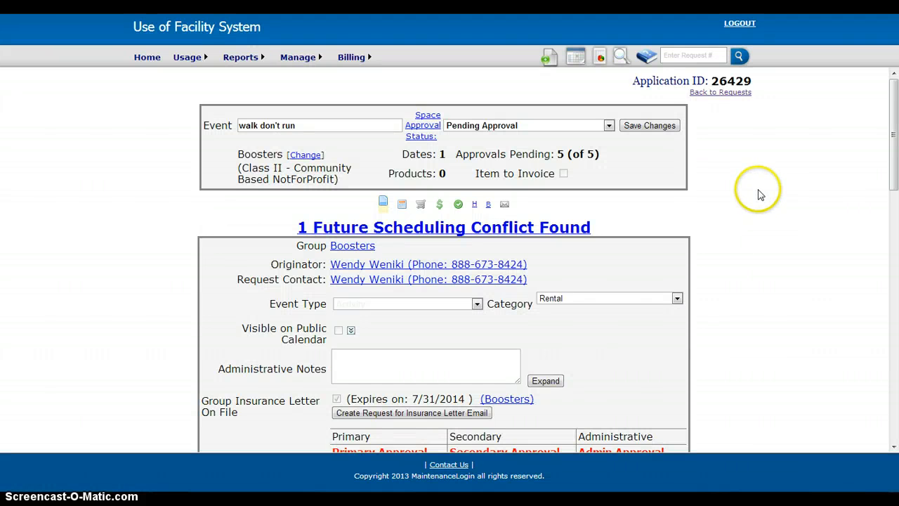
{"action": "scroll", "coordinate": [759, 194], "scroll_direction": "down", "scroll_amount": 1}
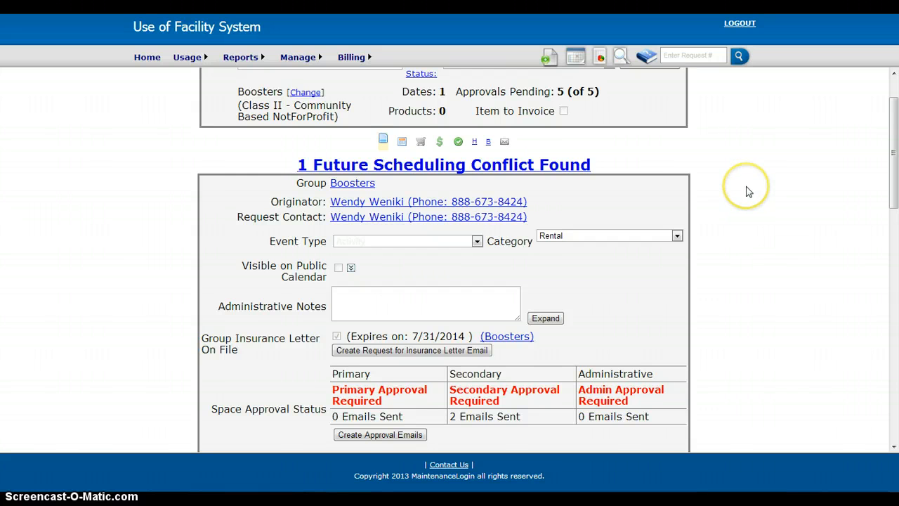
{"action": "scroll", "coordinate": [746, 190], "scroll_direction": "up", "scroll_amount": 1}
{"action": "scroll", "coordinate": [746, 190], "scroll_direction": "down", "scroll_amount": 2}
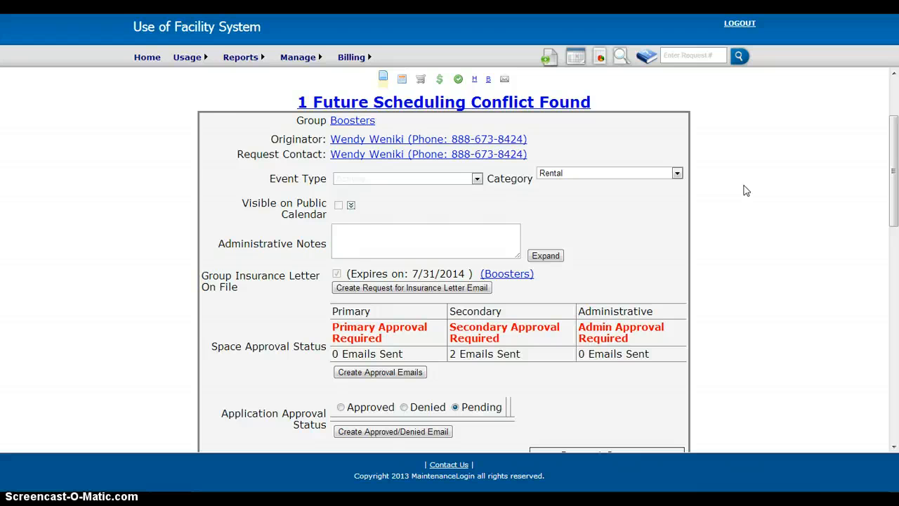
{"action": "scroll", "coordinate": [747, 190], "scroll_direction": "up", "scroll_amount": 1}
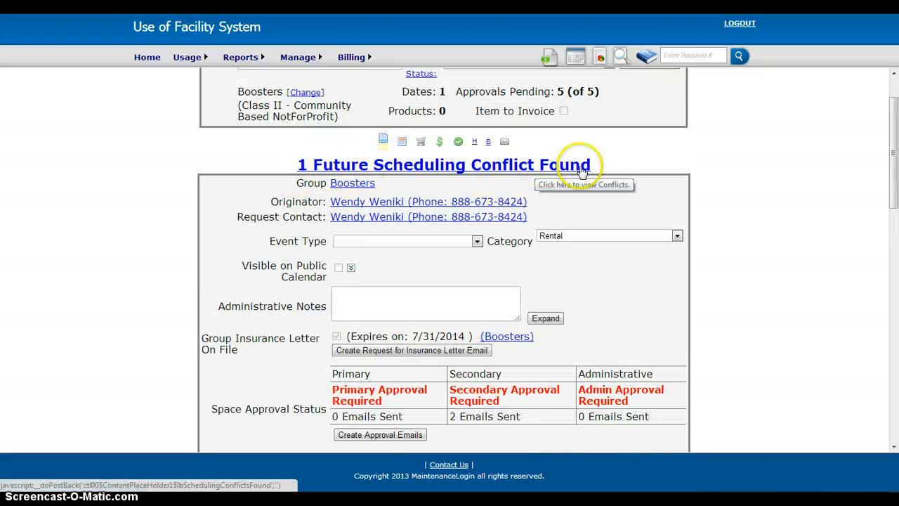
Step: Start the space approval emails for the request, keeping only the Secondary approvers as recipients
{"action": "scroll", "coordinate": [764, 196], "scroll_direction": "down", "scroll_amount": 3}
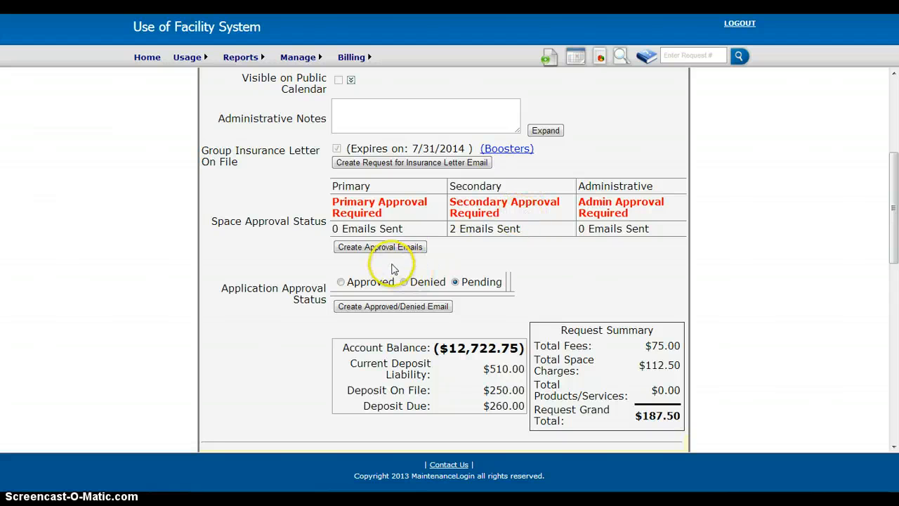
{"action": "left_click", "coordinate": [374, 249]}
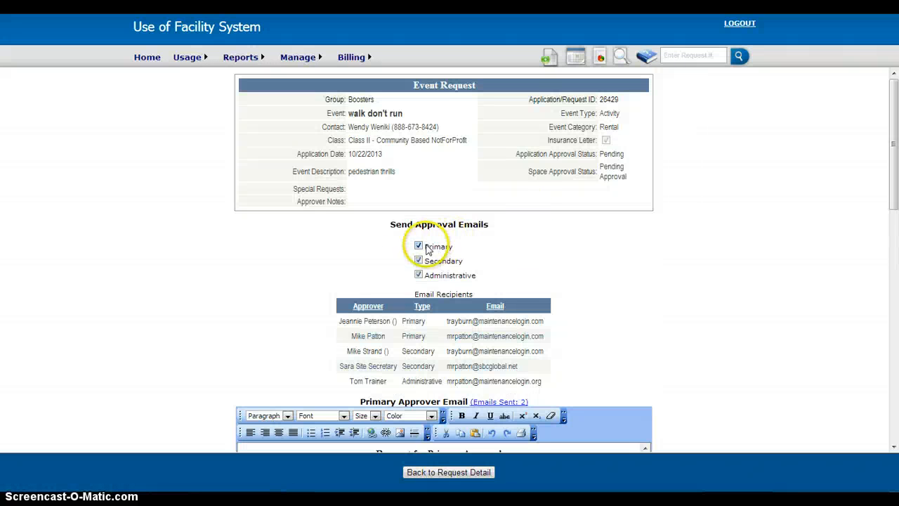
{"action": "left_click", "coordinate": [419, 246]}
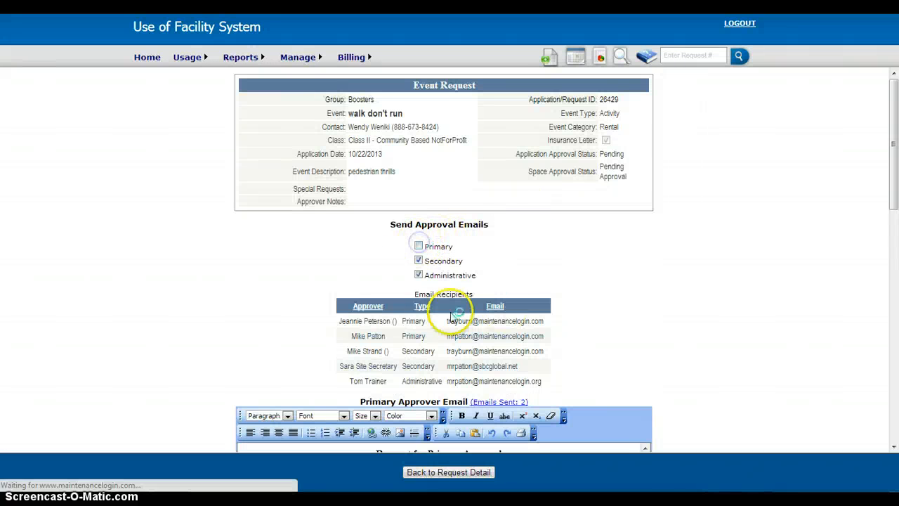
{"action": "left_click", "coordinate": [419, 275]}
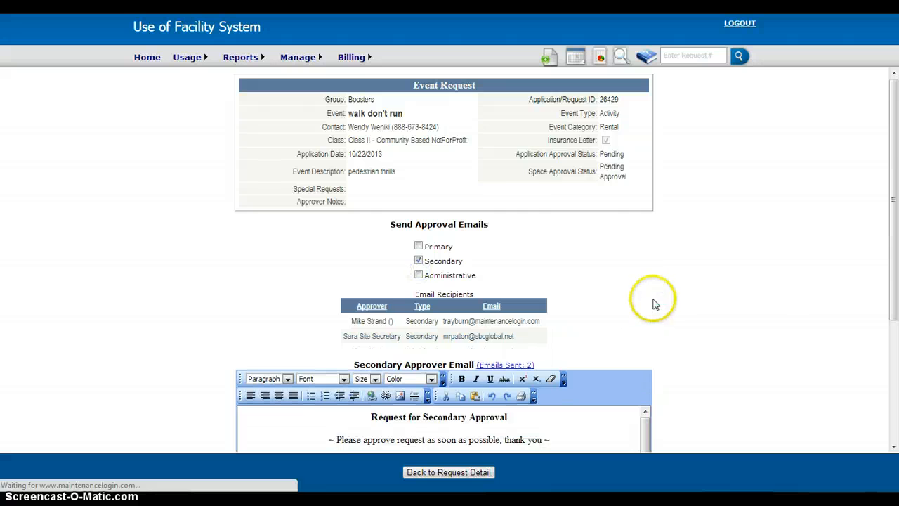
Step: Add the line "KJGIUGIYFJFRXK" below the secondary approval email's heading, and return to the request detail without sending
{"action": "scroll", "coordinate": [654, 302], "scroll_direction": "down", "scroll_amount": 2}
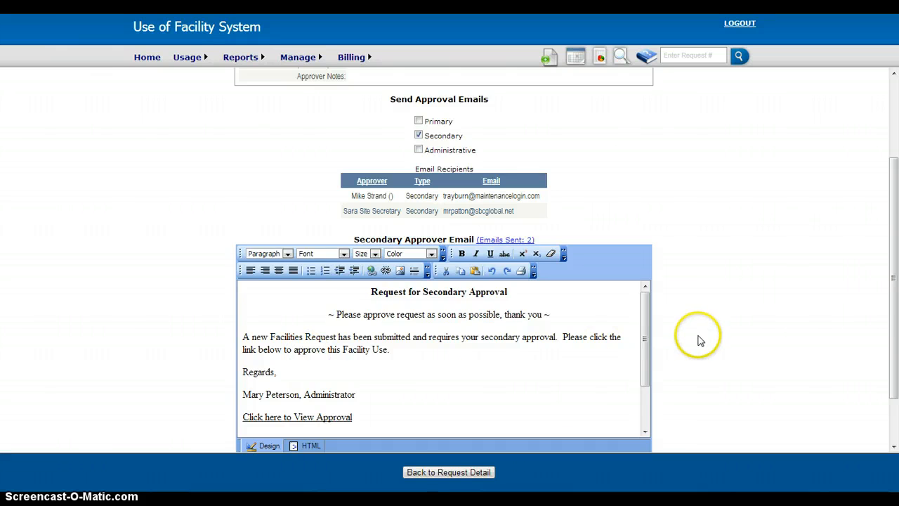
{"action": "scroll", "coordinate": [699, 337], "scroll_direction": "down", "scroll_amount": 1}
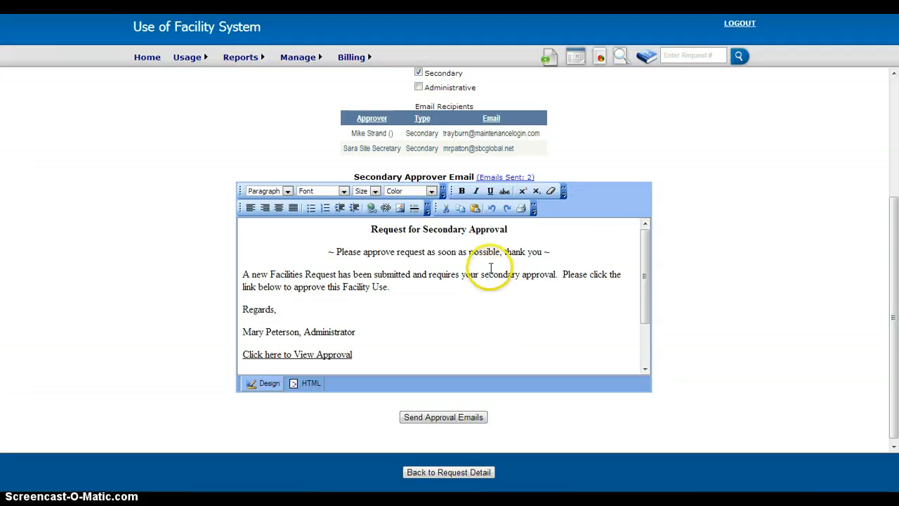
{"action": "left_click", "coordinate": [528, 232]}
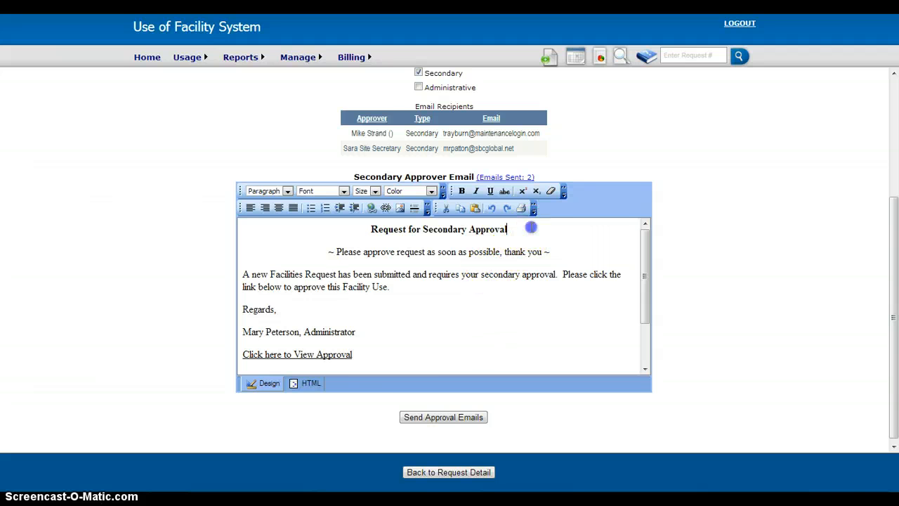
{"action": "key", "text": "Return"}
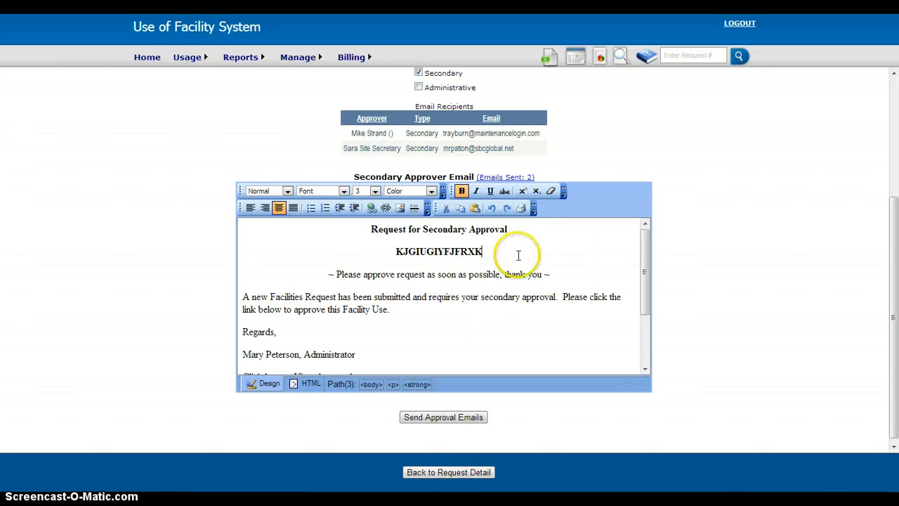
{"action": "left_click", "coordinate": [454, 473]}
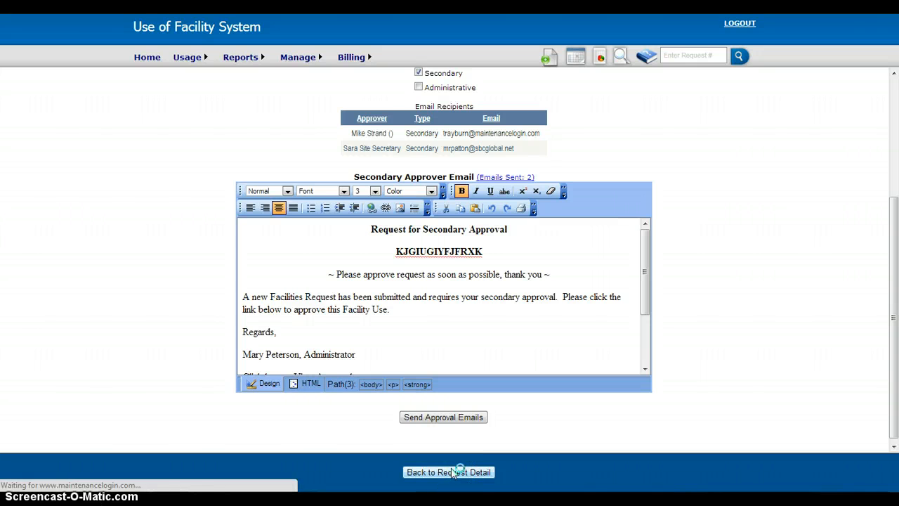
Step: Review the email requesting the group's insurance letter, and return to the request detail without sending it
{"action": "scroll", "coordinate": [713, 325], "scroll_direction": "down", "scroll_amount": 3}
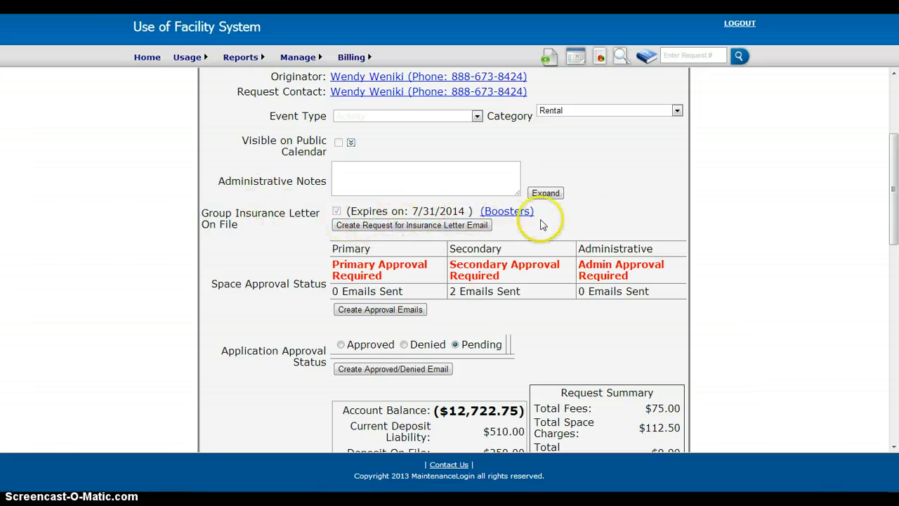
{"action": "left_click", "coordinate": [399, 225]}
{"action": "scroll", "coordinate": [618, 373], "scroll_direction": "down", "scroll_amount": 3}
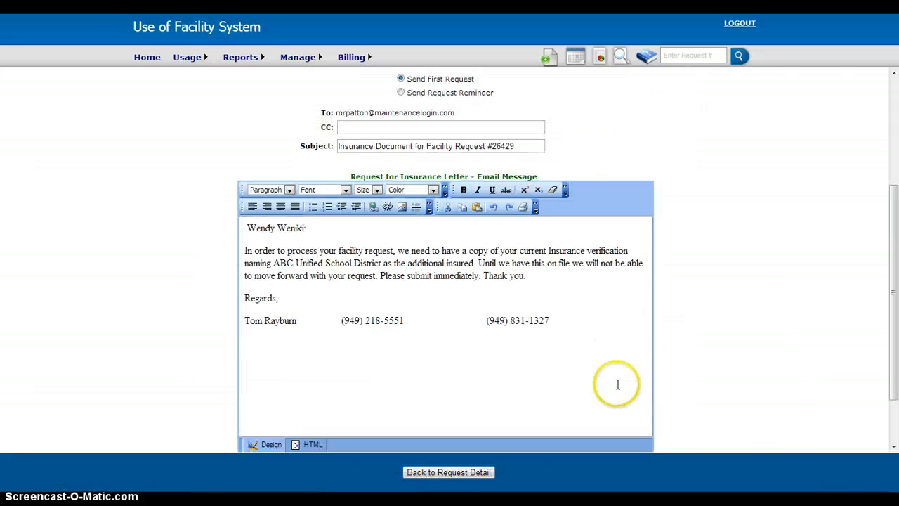
{"action": "scroll", "coordinate": [585, 358], "scroll_direction": "down", "scroll_amount": 2}
{"action": "scroll", "coordinate": [474, 280], "scroll_direction": "up", "scroll_amount": 2}
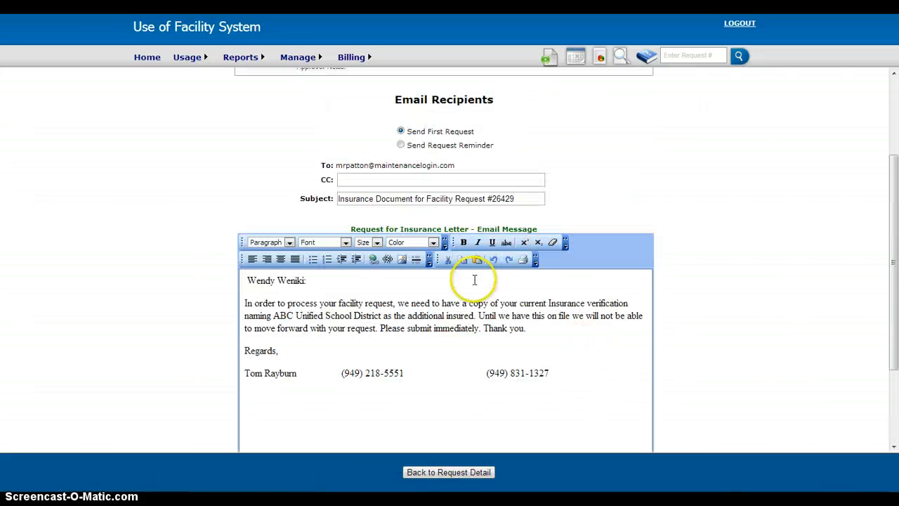
{"action": "left_click", "coordinate": [426, 471]}
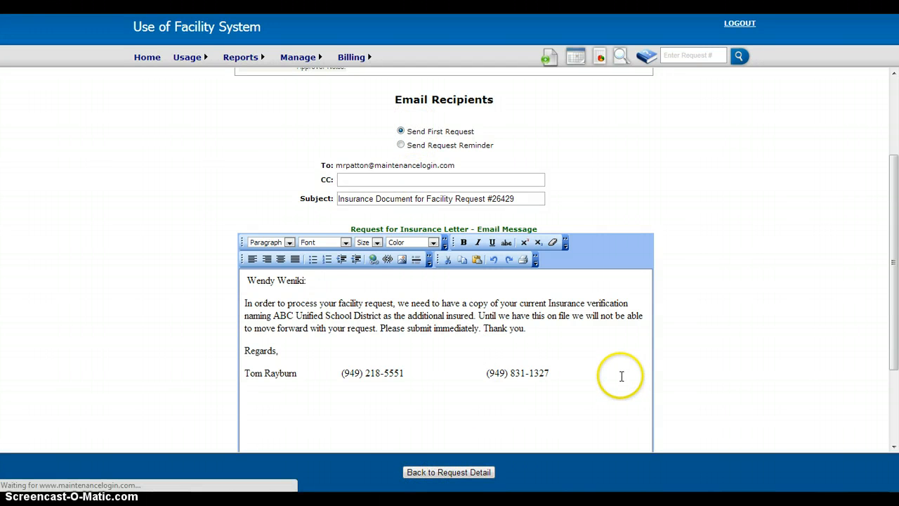
Step: Start the approved/denied email for the request and choose the DENY Request template
{"action": "scroll", "coordinate": [623, 376], "scroll_direction": "down", "scroll_amount": 3}
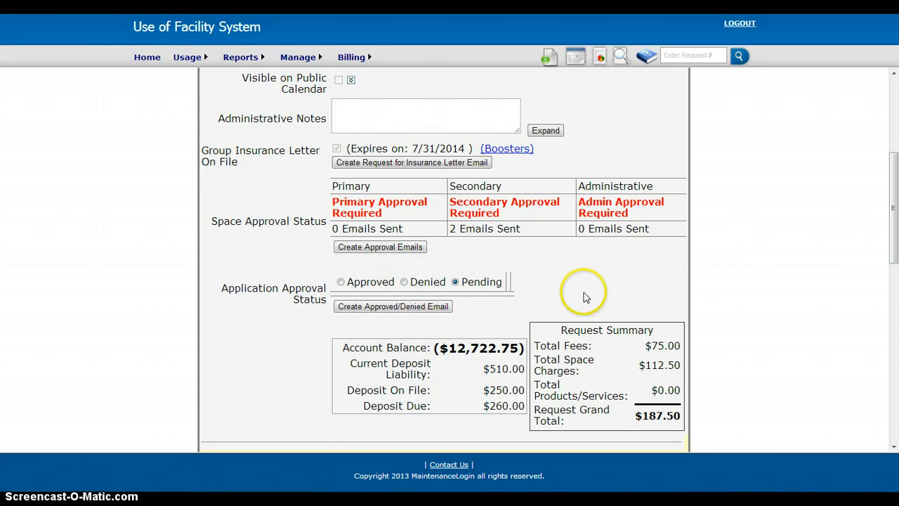
{"action": "scroll", "coordinate": [589, 298], "scroll_direction": "up", "scroll_amount": 4}
{"action": "scroll", "coordinate": [589, 298], "scroll_direction": "down", "scroll_amount": 6}
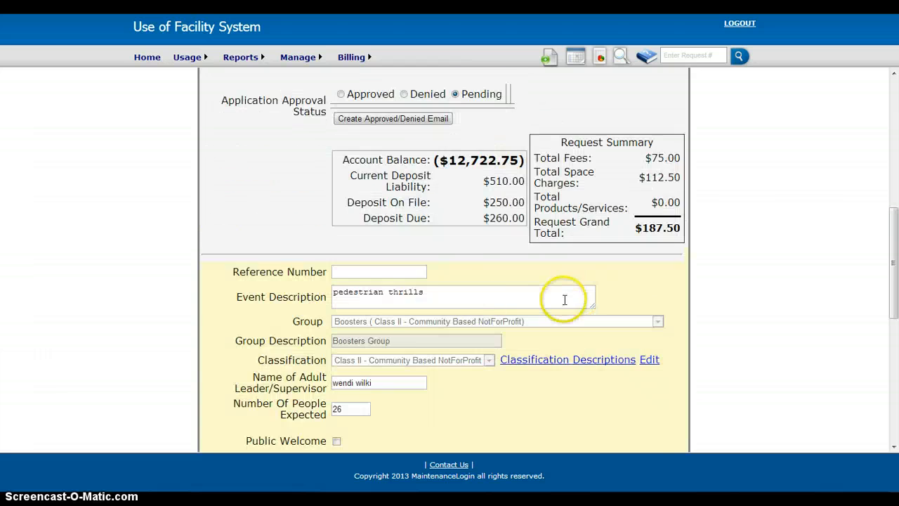
{"action": "scroll", "coordinate": [435, 295], "scroll_direction": "up", "scroll_amount": 2}
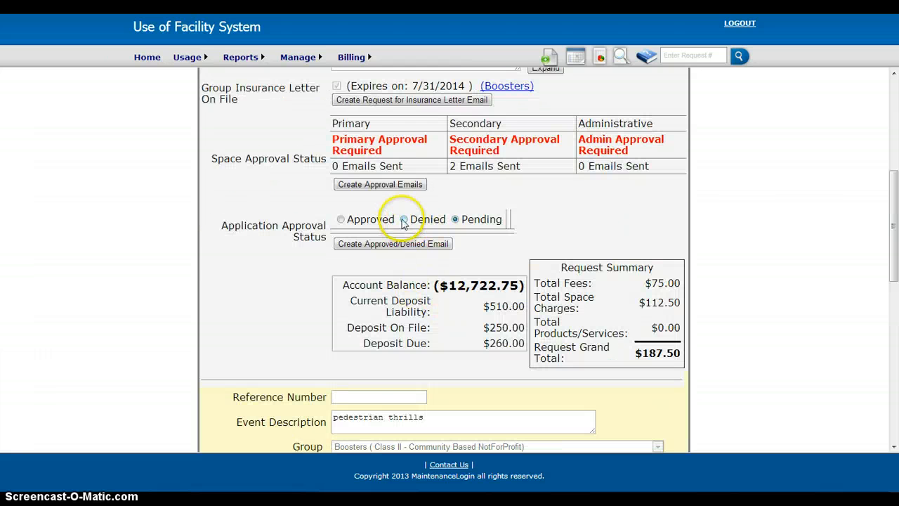
{"action": "left_click", "coordinate": [404, 244]}
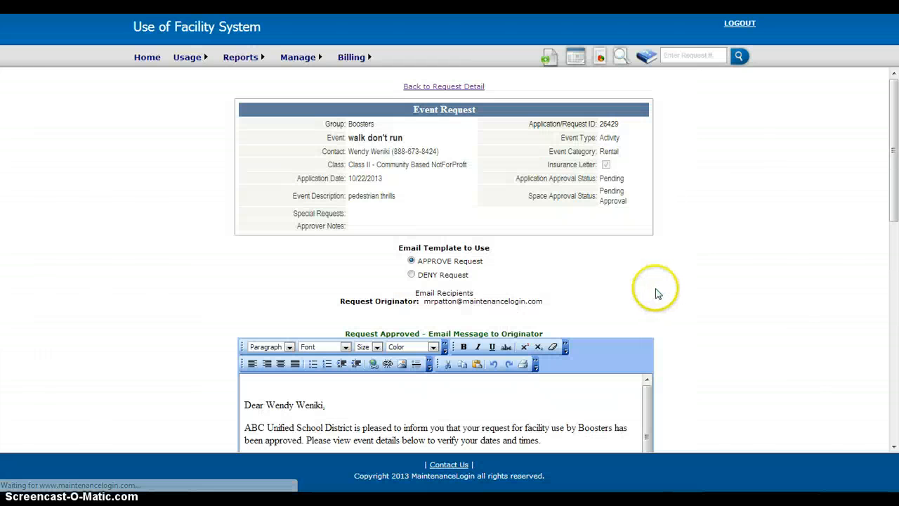
{"action": "scroll", "coordinate": [646, 297], "scroll_direction": "down", "scroll_amount": 1}
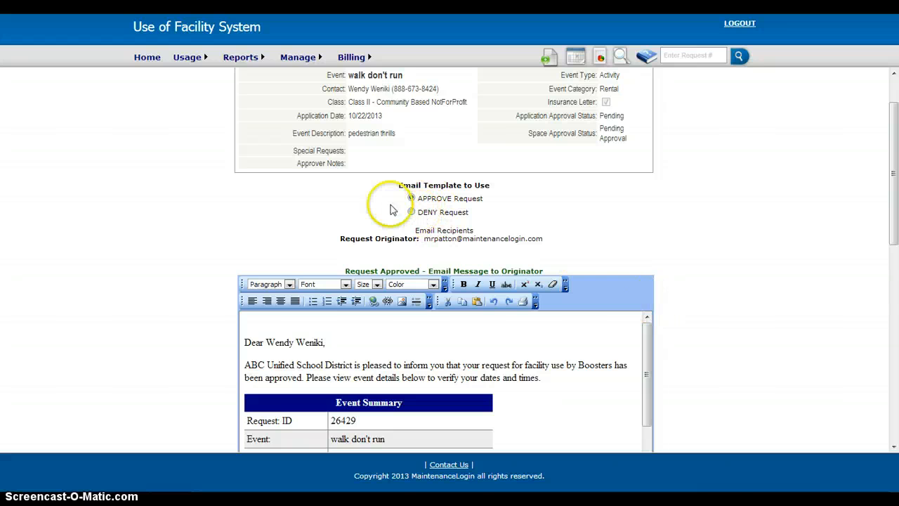
{"action": "left_click", "coordinate": [413, 212]}
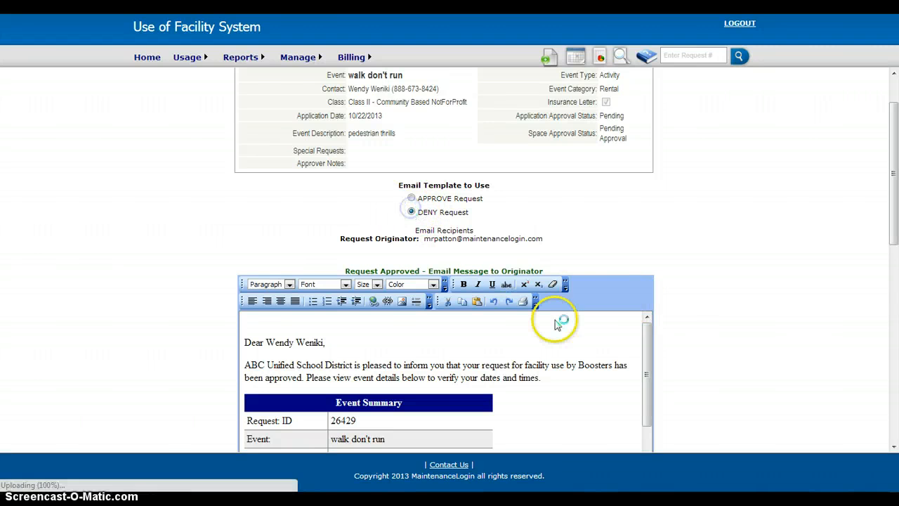
Step: Examine the denial email's message, and try the carbon copy option for Primary approvers, leaving it cleared
{"action": "scroll", "coordinate": [566, 317], "scroll_direction": "down", "scroll_amount": 2}
{"action": "scroll", "coordinate": [561, 320], "scroll_direction": "down", "scroll_amount": 3}
{"action": "scroll", "coordinate": [561, 320], "scroll_direction": "down", "scroll_amount": 2}
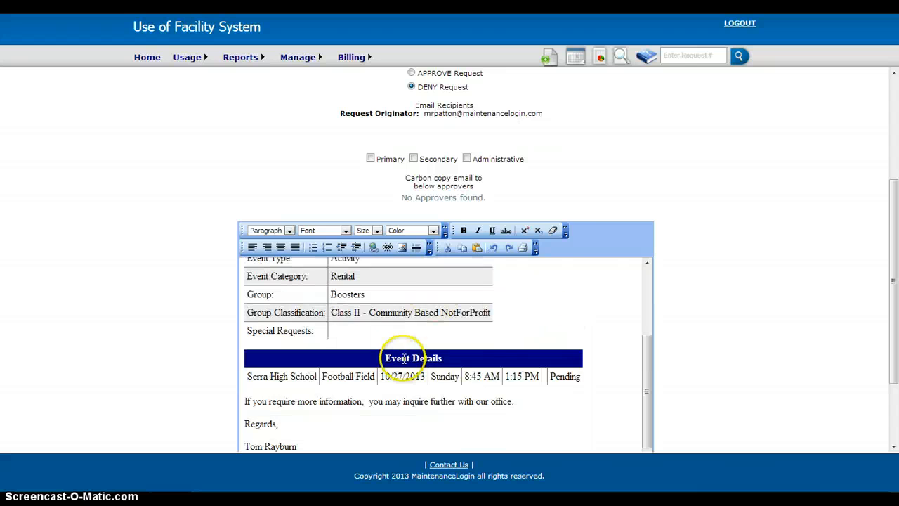
{"action": "scroll", "coordinate": [604, 327], "scroll_direction": "down", "scroll_amount": 3}
{"action": "scroll", "coordinate": [604, 330], "scroll_direction": "up", "scroll_amount": 5}
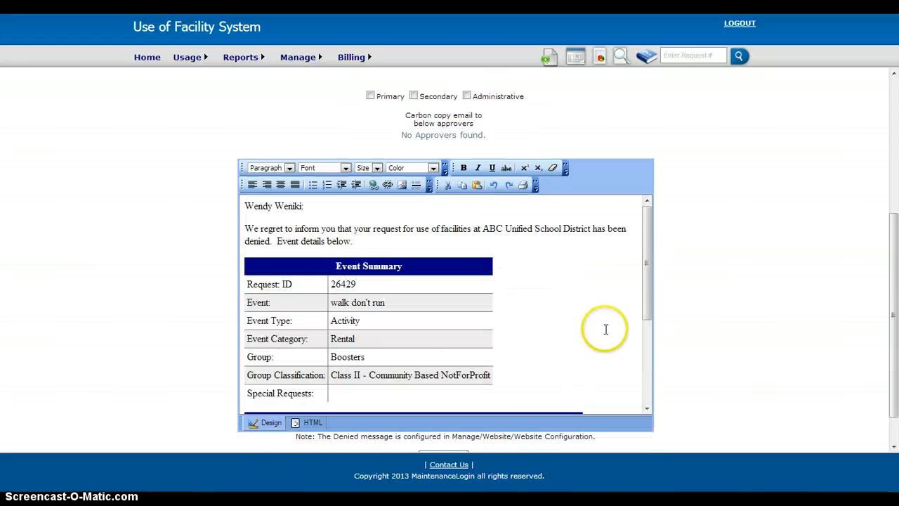
{"action": "scroll", "coordinate": [841, 305], "scroll_direction": "up", "scroll_amount": 2}
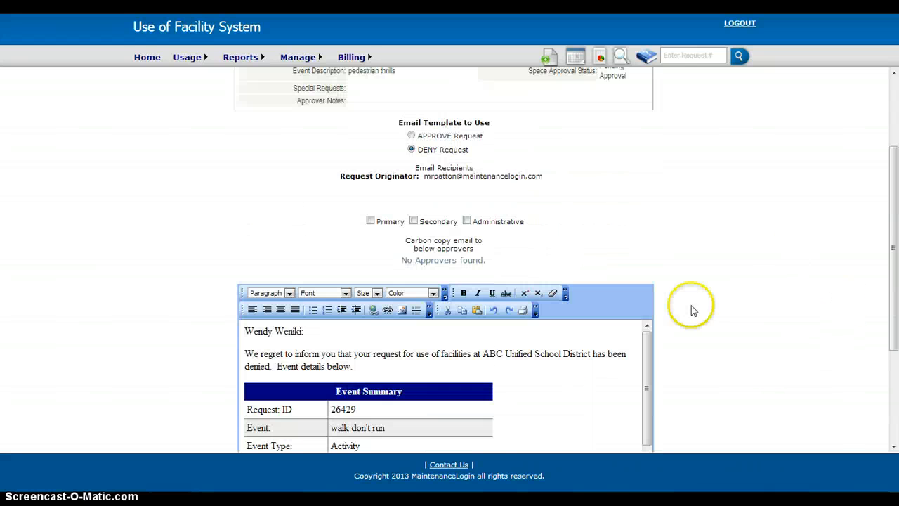
{"action": "left_click", "coordinate": [370, 222]}
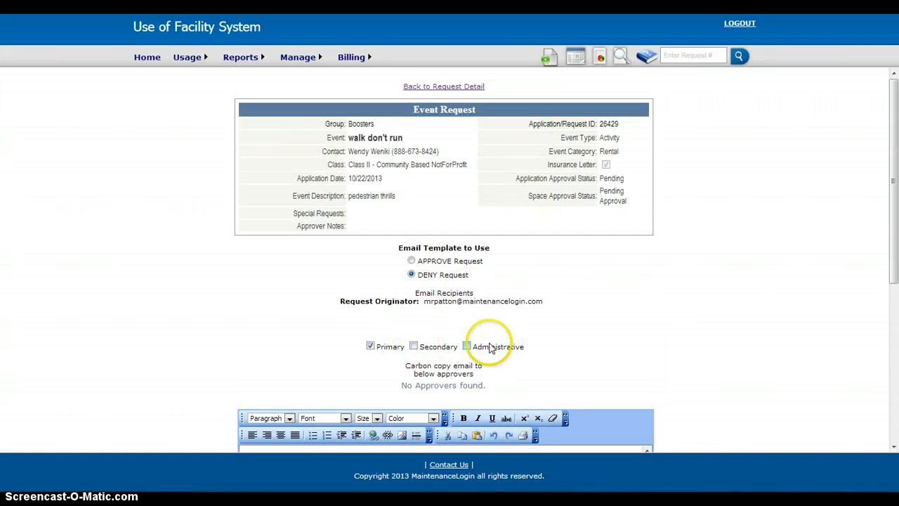
{"action": "left_click", "coordinate": [371, 346]}
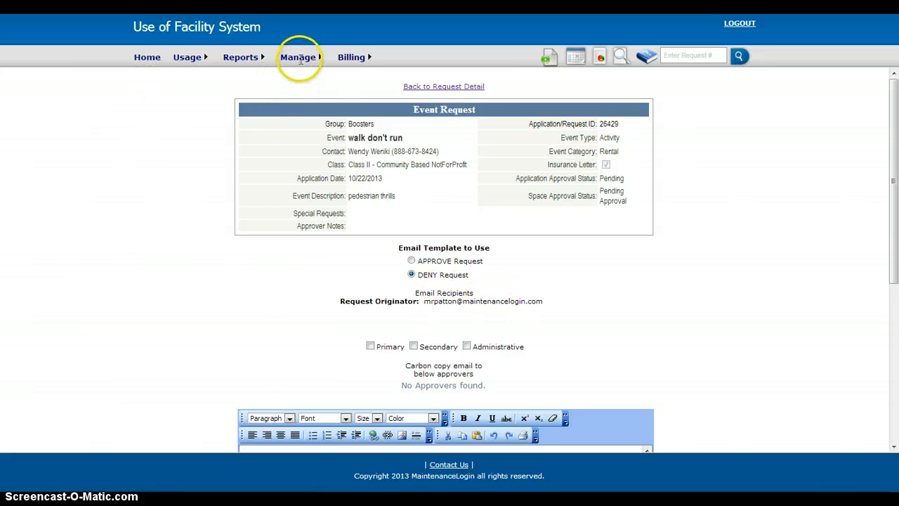
Step: Open the web site's System Defaults and Settings and locate the default approval email messages
{"action": "mouse_move", "coordinate": [299, 59]}
{"action": "mouse_move", "coordinate": [281, 137]}
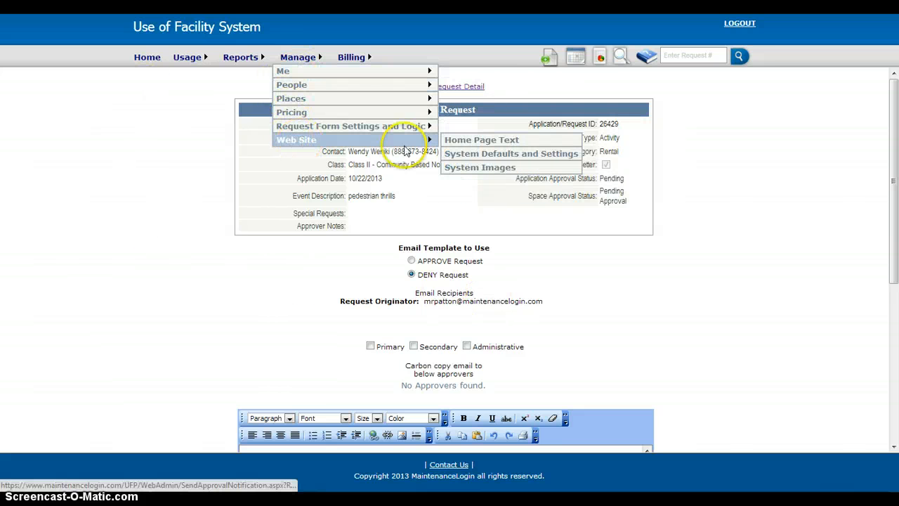
{"action": "left_click", "coordinate": [484, 154]}
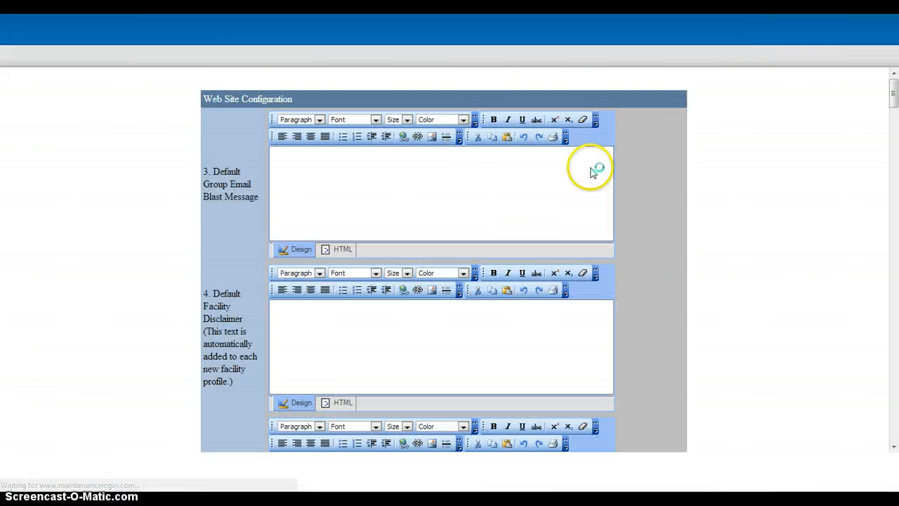
{"action": "scroll", "coordinate": [663, 148], "scroll_direction": "down", "scroll_amount": 3}
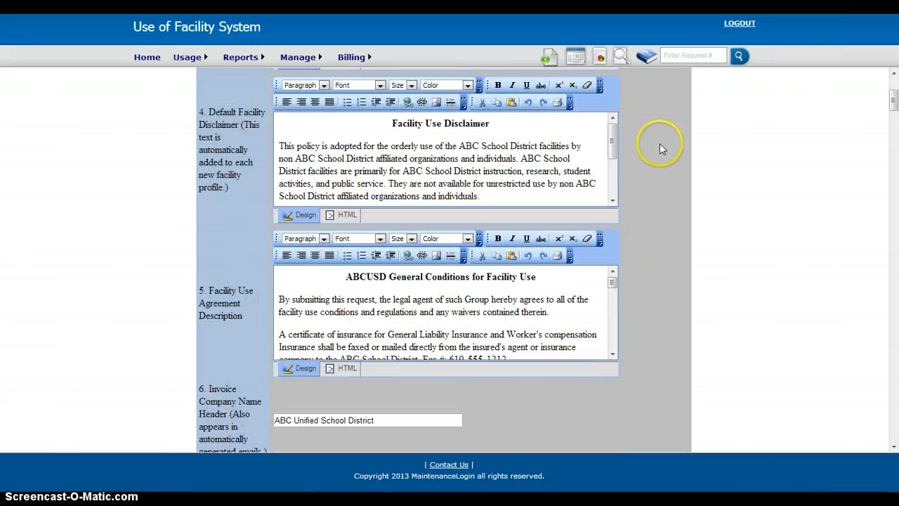
{"action": "scroll", "coordinate": [659, 143], "scroll_direction": "down", "scroll_amount": 12}
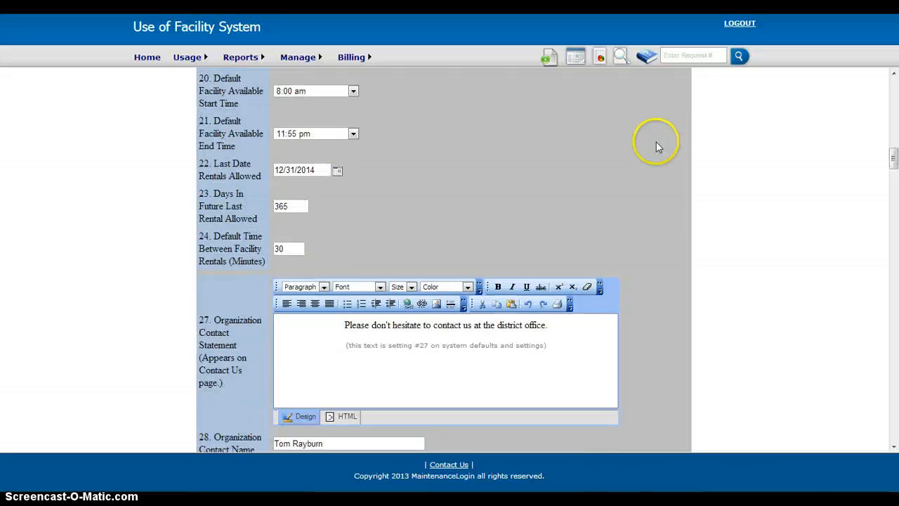
{"action": "scroll", "coordinate": [656, 142], "scroll_direction": "down", "scroll_amount": 11}
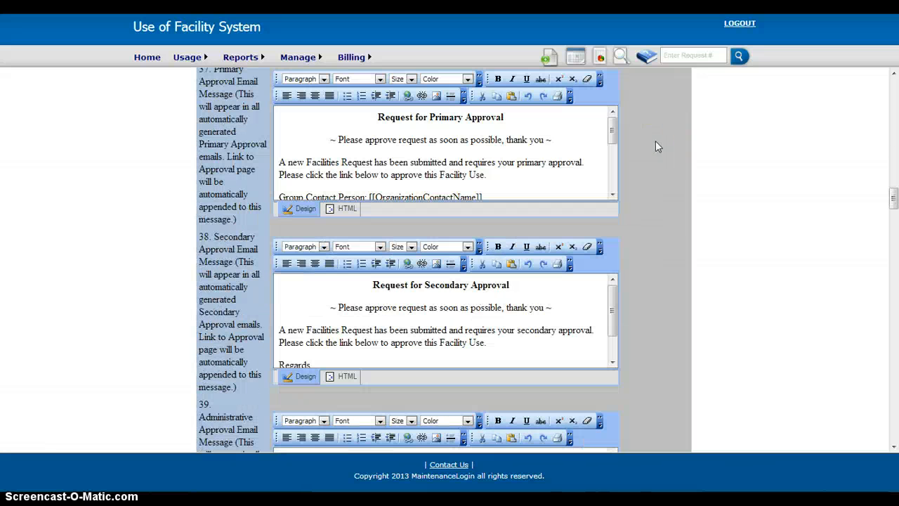
Step: Examine the default Primary Approval and Secondary Approval email messages in the system settings
{"action": "left_click", "coordinate": [541, 56]}
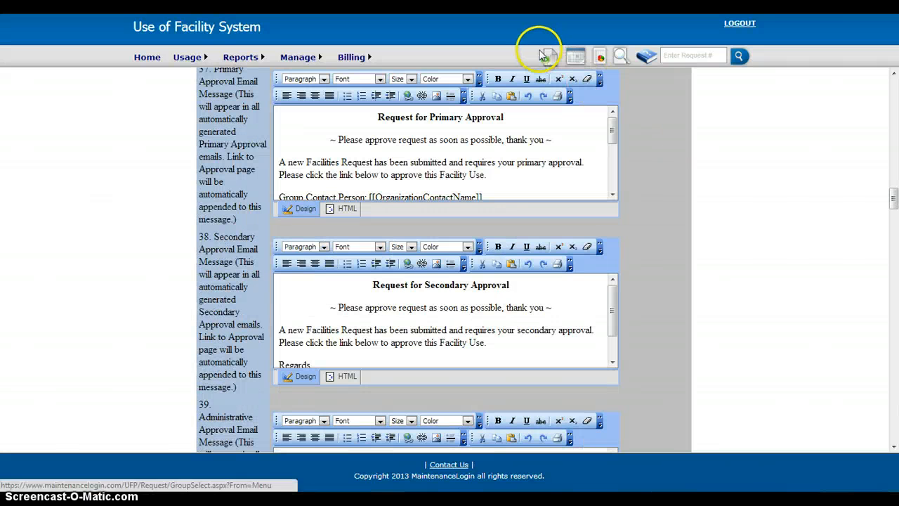
{"action": "scroll", "coordinate": [616, 127], "scroll_direction": "up", "scroll_amount": 2}
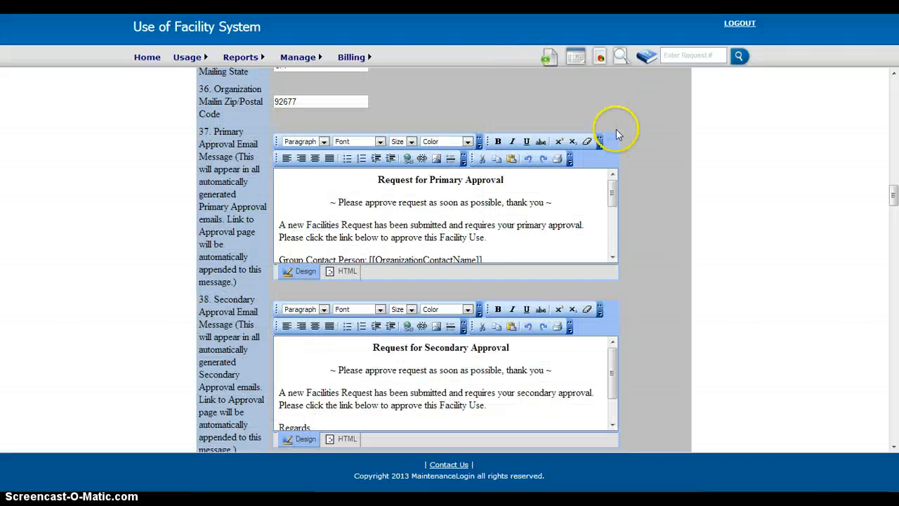
{"action": "scroll", "coordinate": [641, 192], "scroll_direction": "down", "scroll_amount": 1}
{"action": "scroll", "coordinate": [641, 191], "scroll_direction": "down", "scroll_amount": 1}
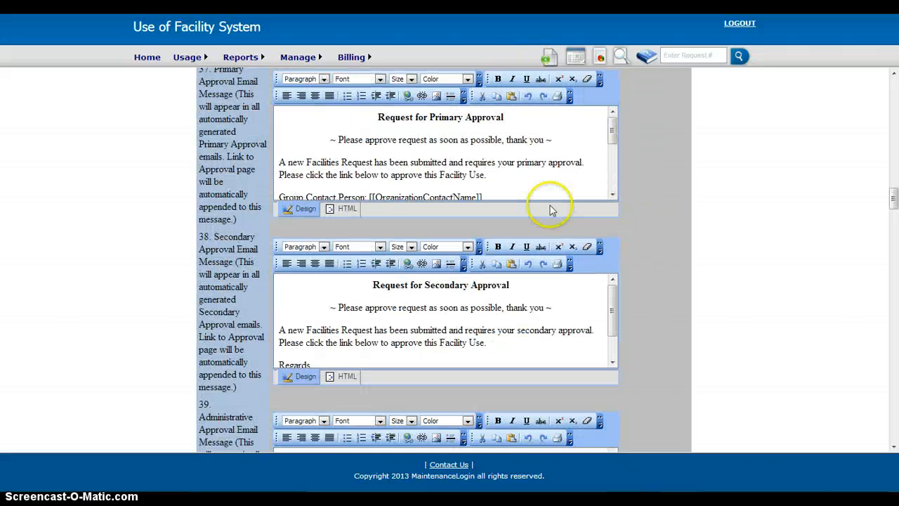
{"action": "scroll", "coordinate": [290, 127], "scroll_direction": "up", "scroll_amount": 1}
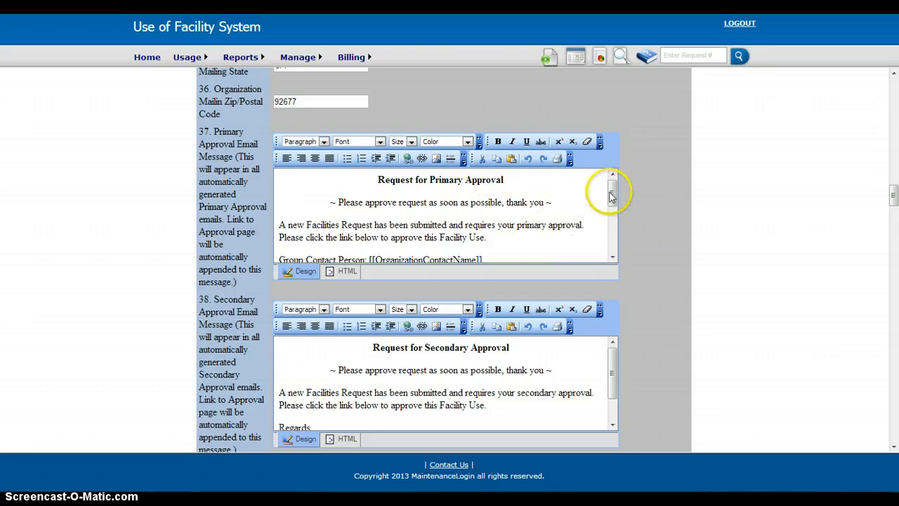
{"action": "mouse_move", "coordinate": [612, 197]}
{"action": "left_mouse_down"}
{"action": "mouse_move", "coordinate": [612, 234]}
{"action": "mouse_move", "coordinate": [615, 168]}
{"action": "left_mouse_up"}
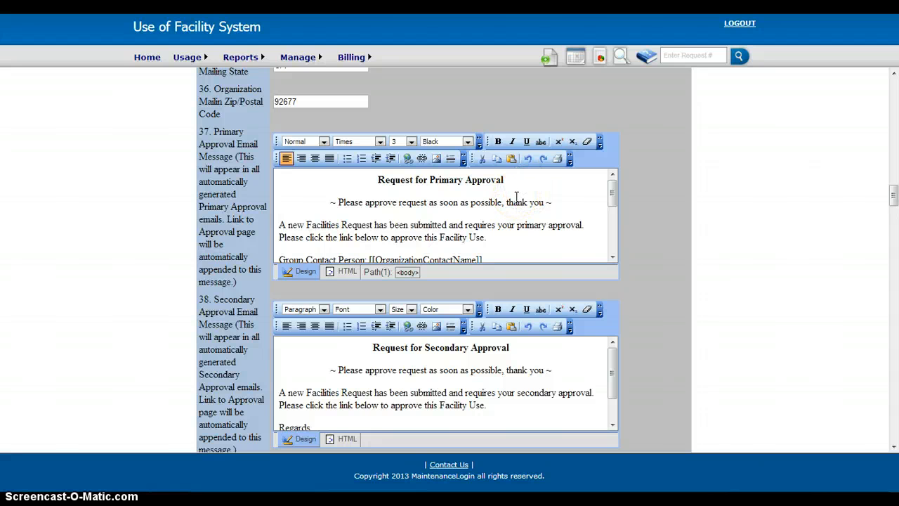
{"action": "left_click", "coordinate": [524, 180]}
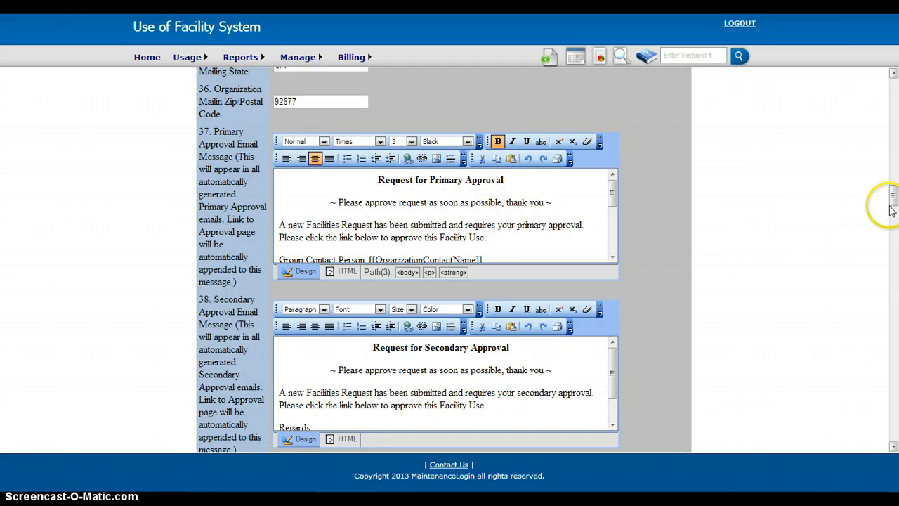
Step: Look through the remaining system settings to the end of the list, and return to the default messages near its beginning
{"action": "left_click_drag", "start_coordinate": [892, 195], "coordinate": [896, 457]}
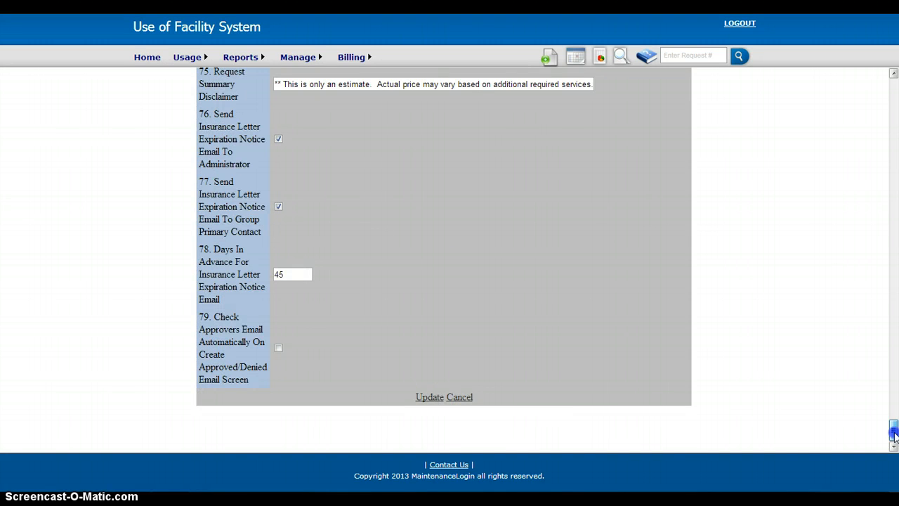
{"action": "left_click_drag", "start_coordinate": [895, 436], "coordinate": [895, 183]}
{"action": "scroll", "coordinate": [711, 199], "scroll_direction": "up", "scroll_amount": 15}
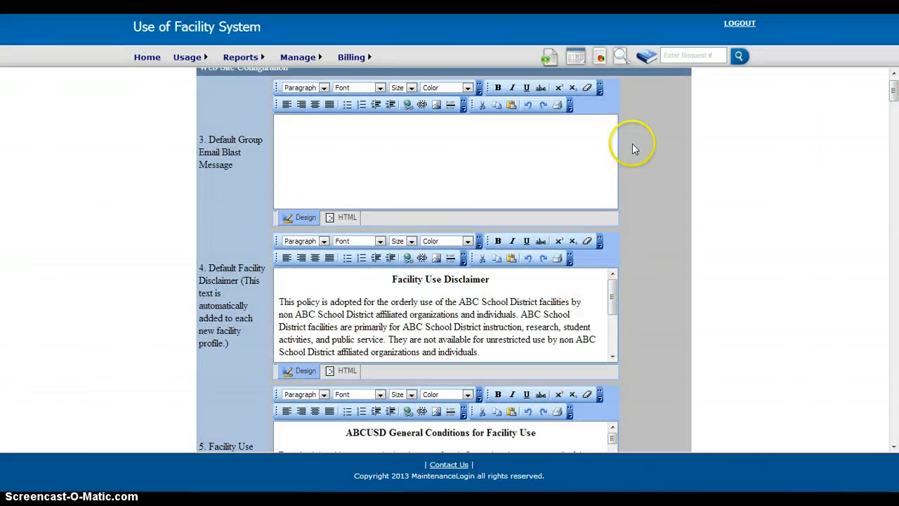
Step: Open the system's help contents and expand the Emails topic under System Administrator Help
{"action": "left_click", "coordinate": [648, 58]}
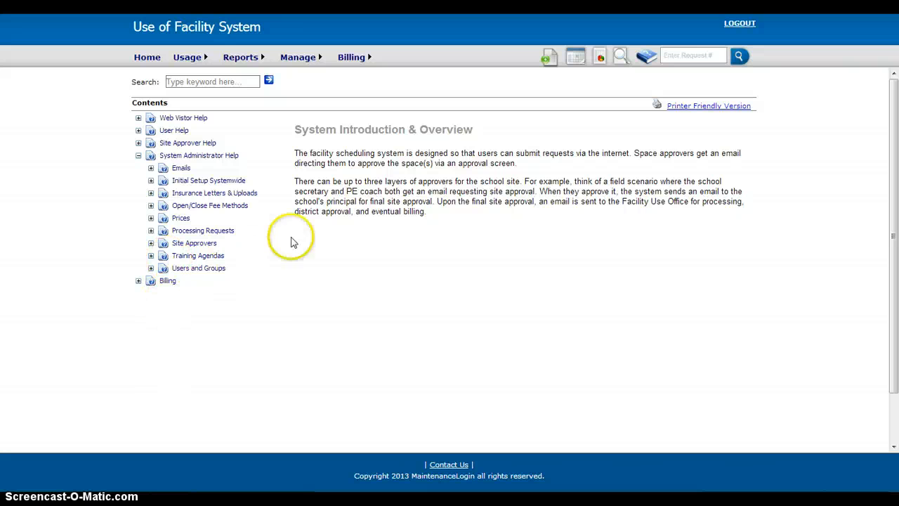
{"action": "left_click", "coordinate": [182, 168]}
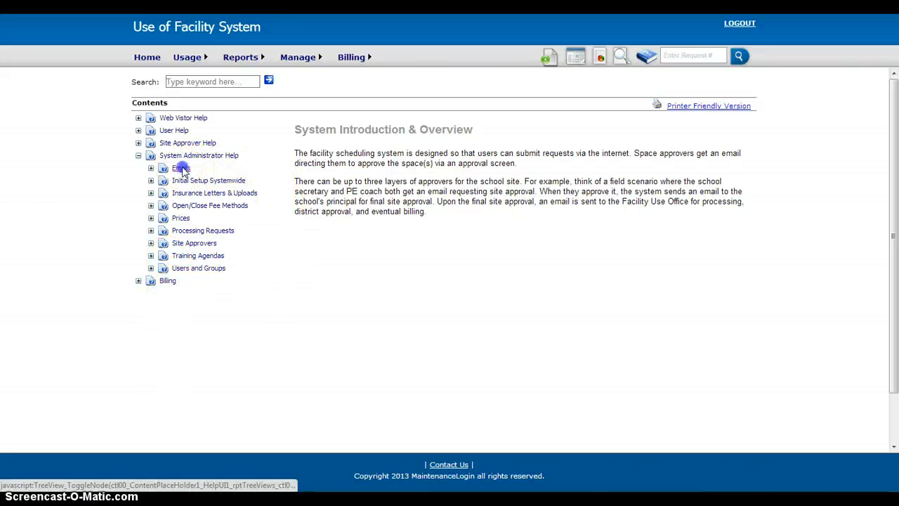